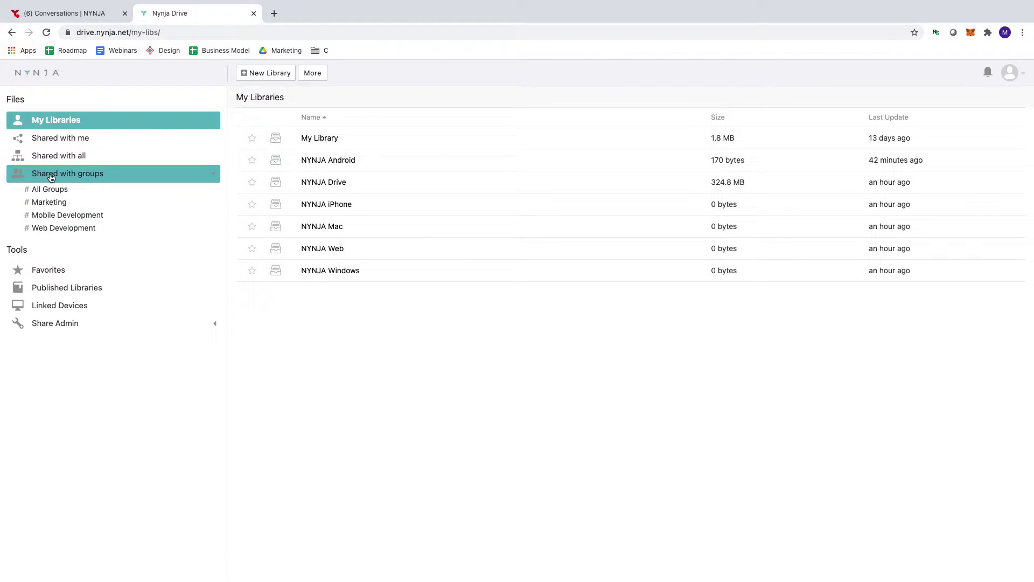
# Create a new group named NYNJA Drive Demo from the All Groups page and refresh the list of shared groups.
pyautogui.click(213, 173)
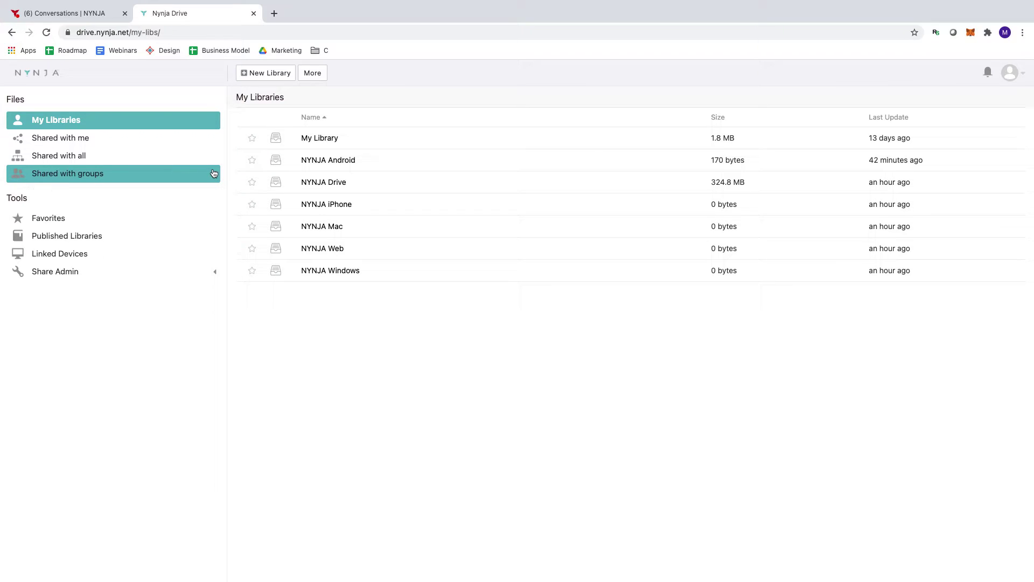
pyautogui.click(214, 173)
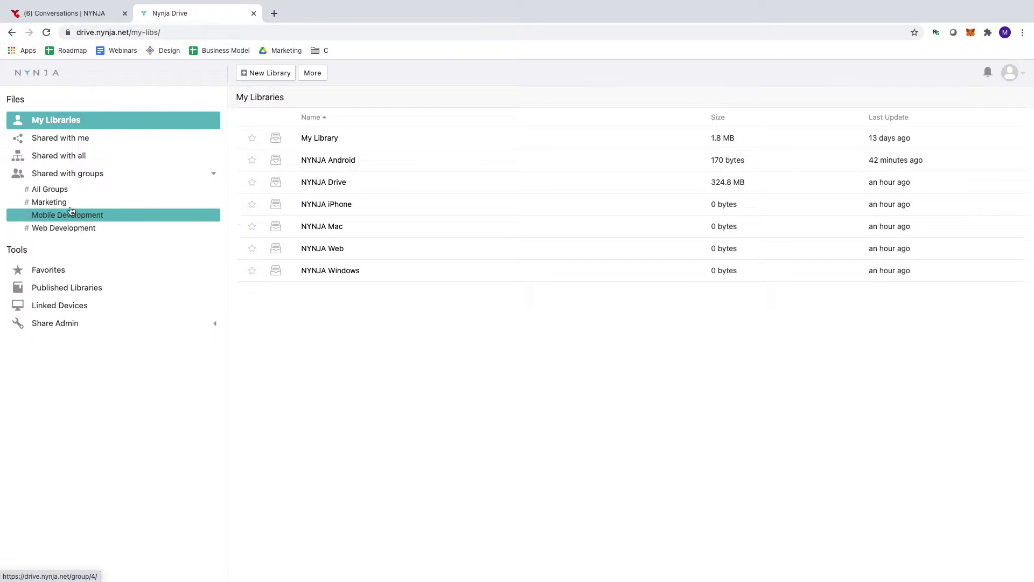
pyautogui.click(45, 193)
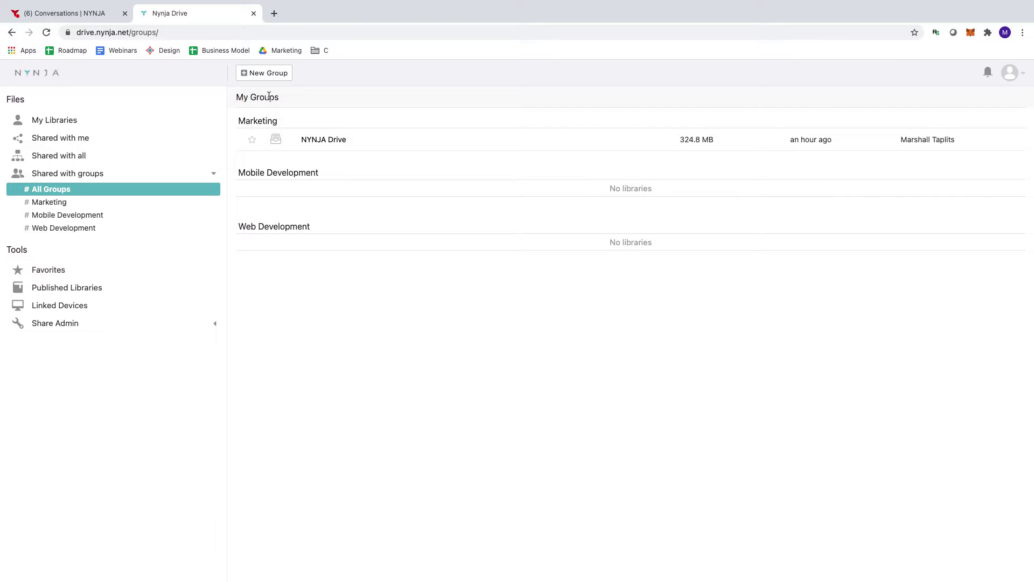
pyautogui.click(259, 74)
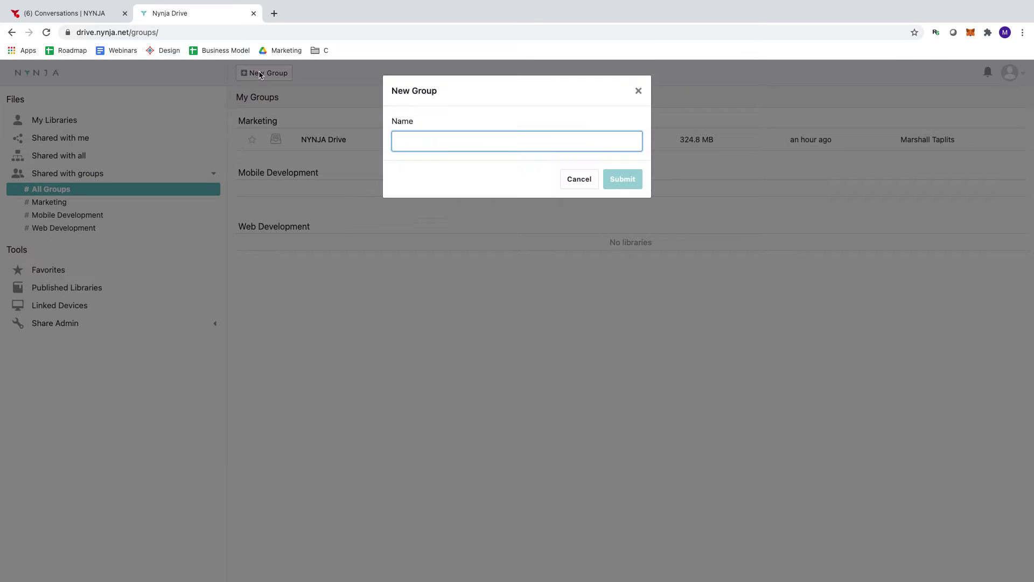
pyautogui.write('NYNJ')
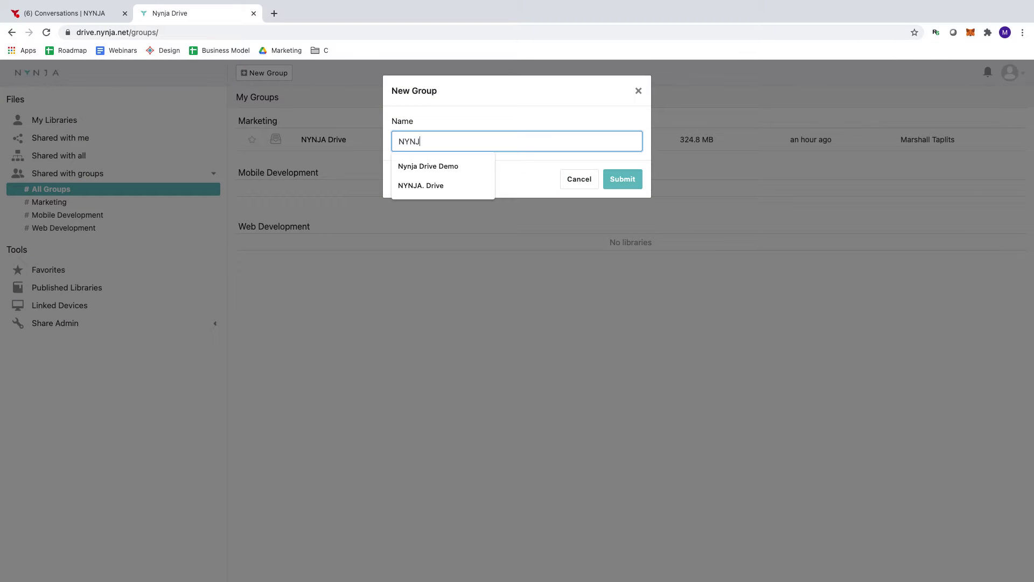
pyautogui.write('A Drive Demo')
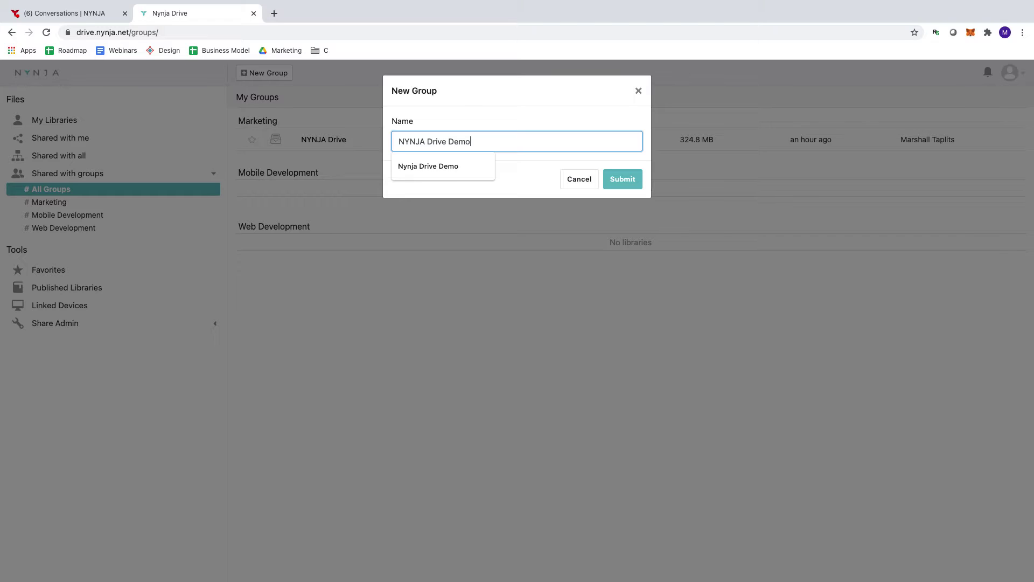
pyautogui.click(619, 179)
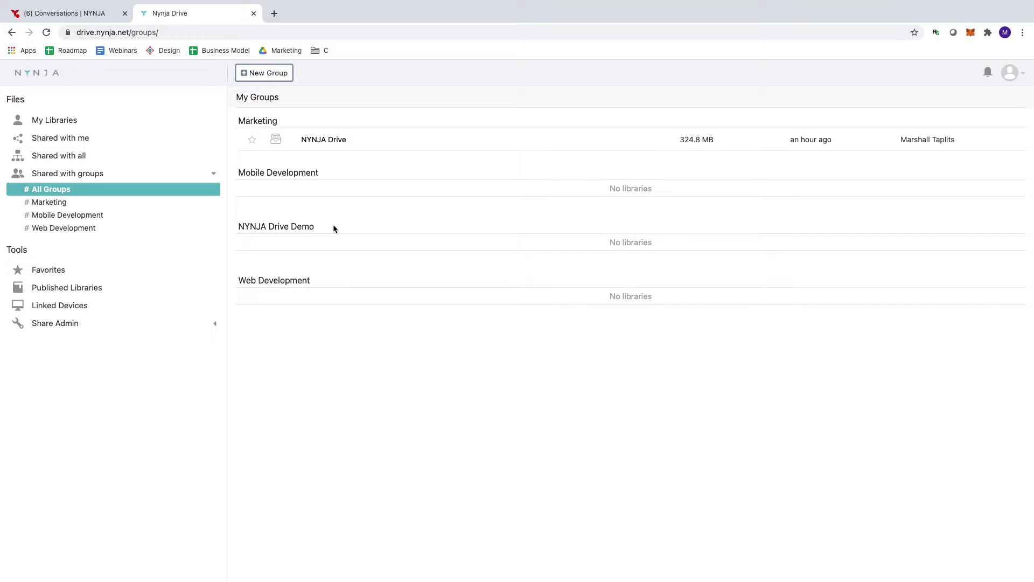
pyautogui.click(69, 195)
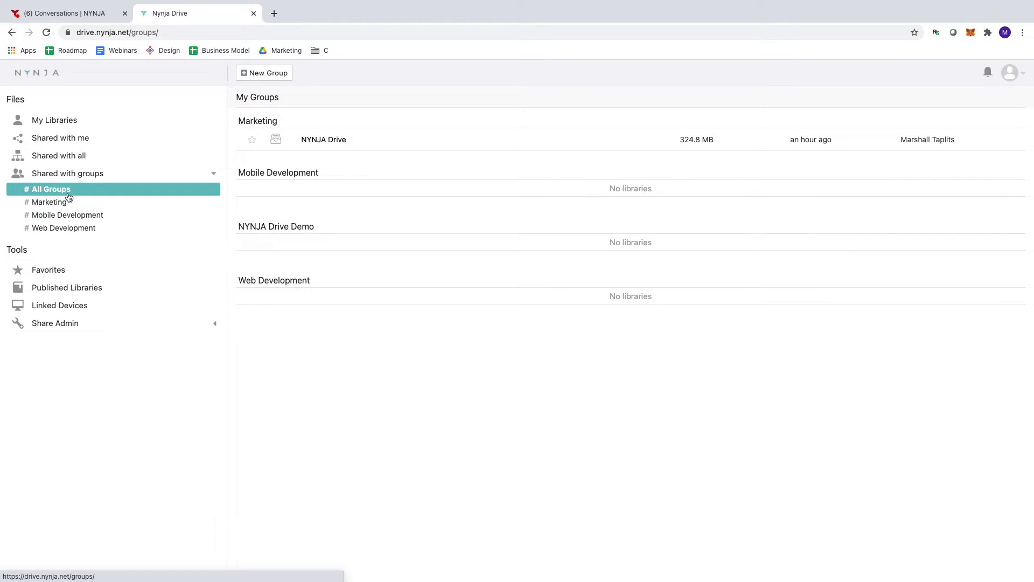
pyautogui.click(69, 174)
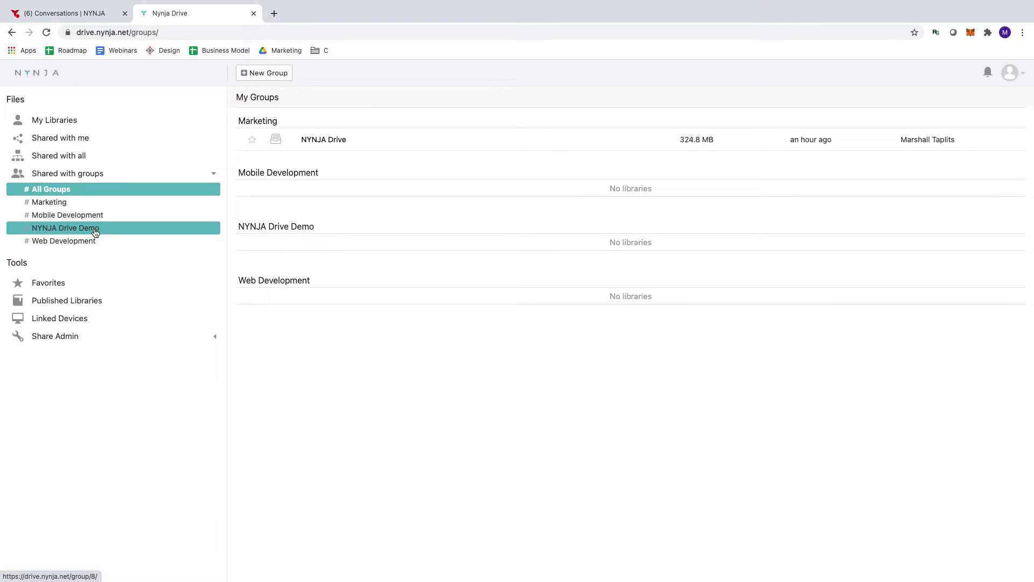
# Share the NYNJA Drive library from My Libraries with the NYNJA Drive Demo group, using Read-Only permission.
pyautogui.click(70, 122)
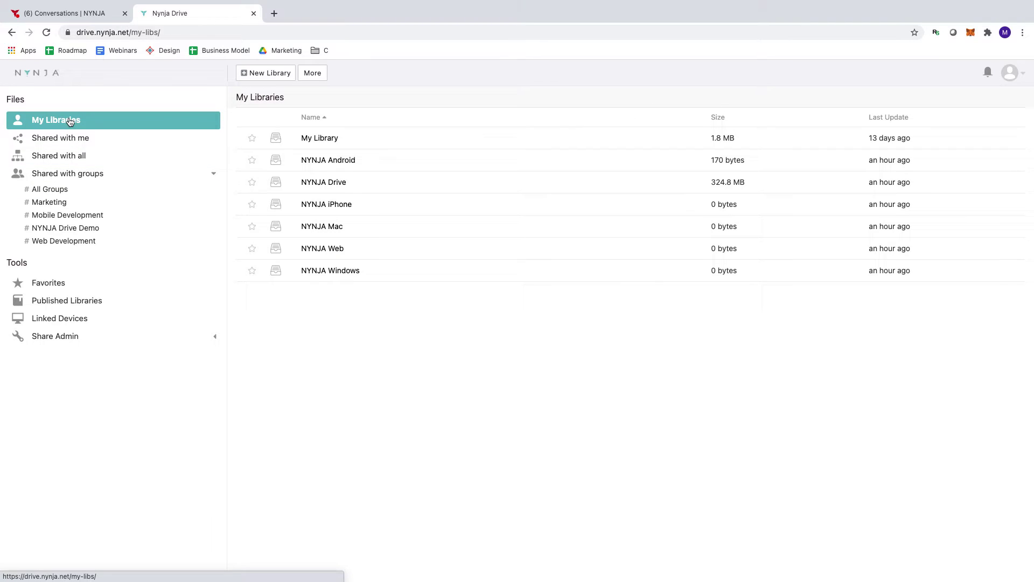
pyautogui.moveTo(268, 171)
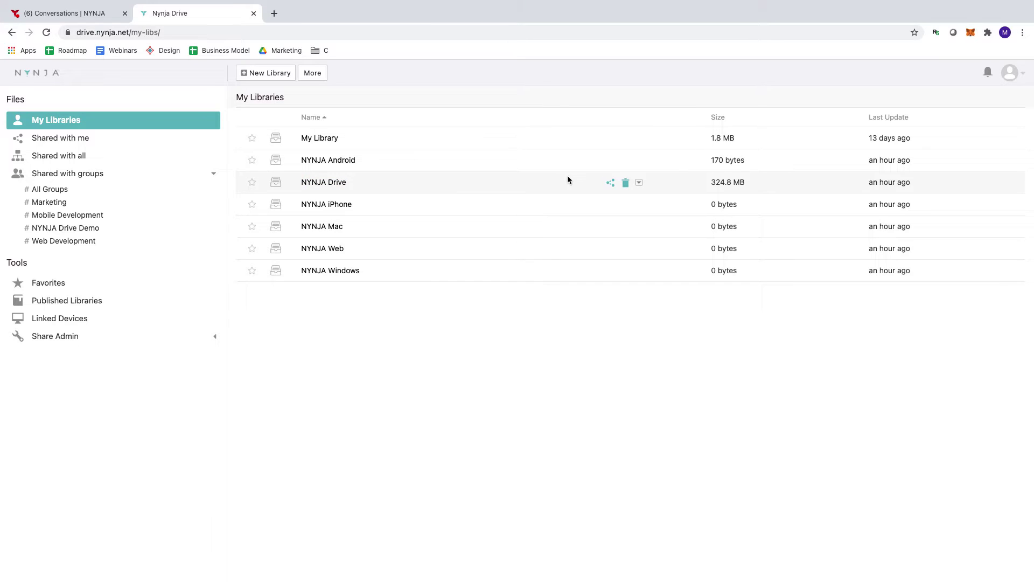
pyautogui.click(611, 184)
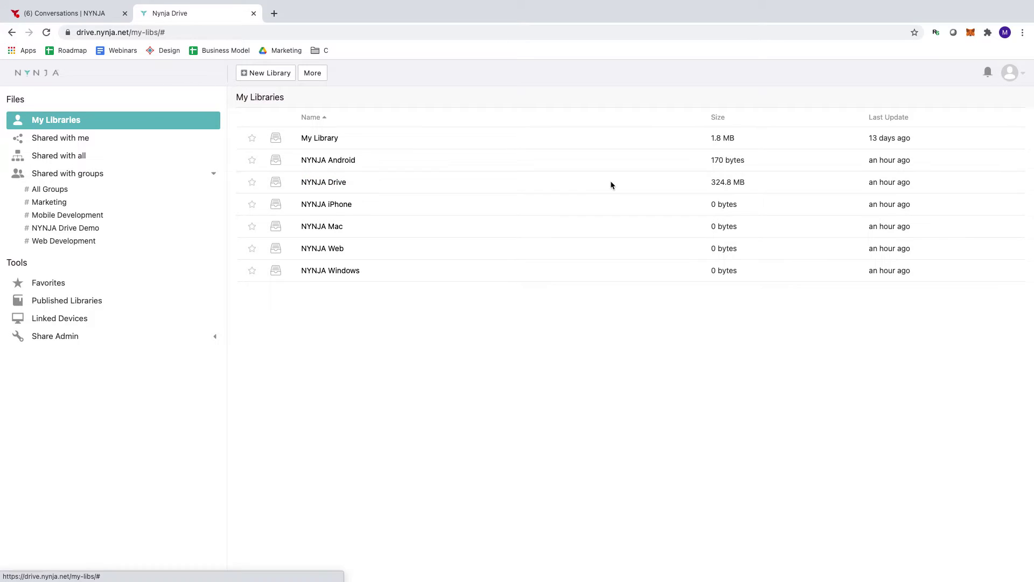
pyautogui.click(351, 180)
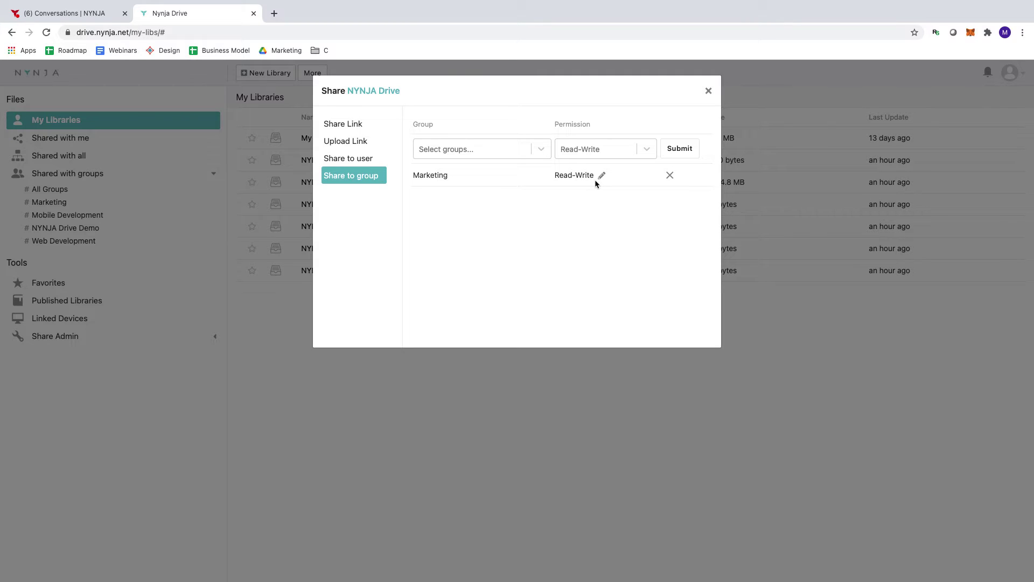
pyautogui.click(547, 148)
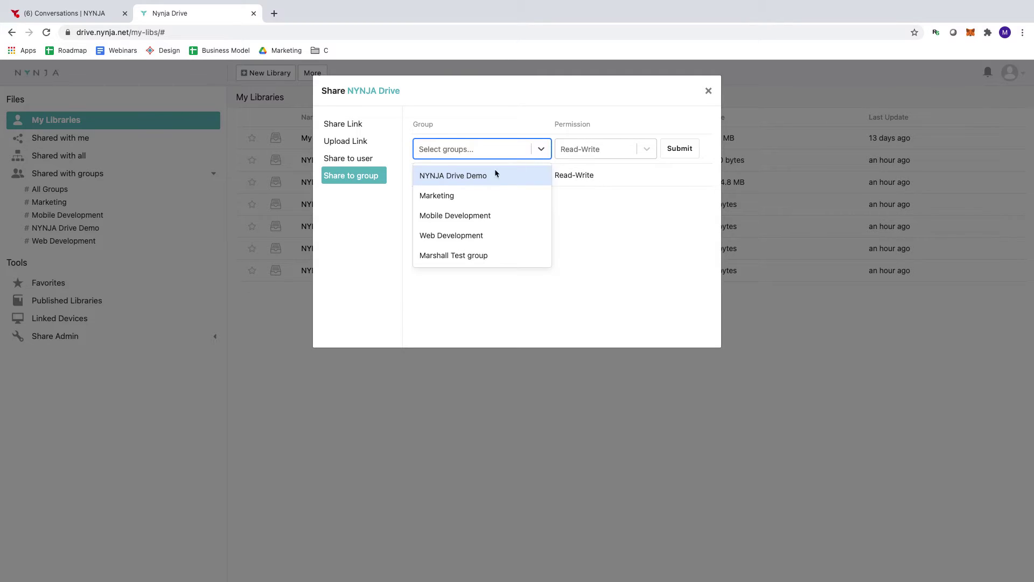
pyautogui.click(420, 176)
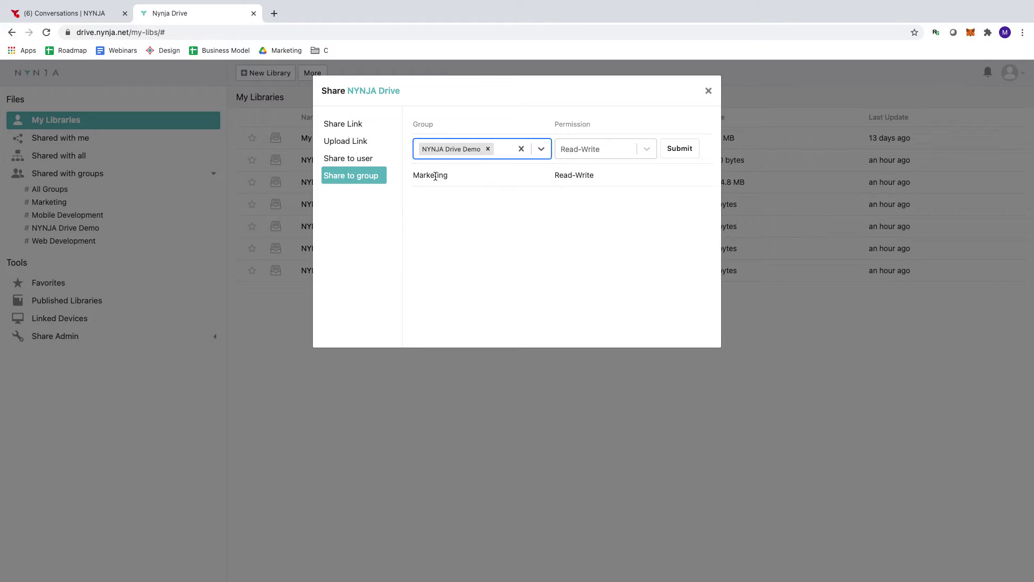
pyautogui.click(592, 150)
pyautogui.click(589, 210)
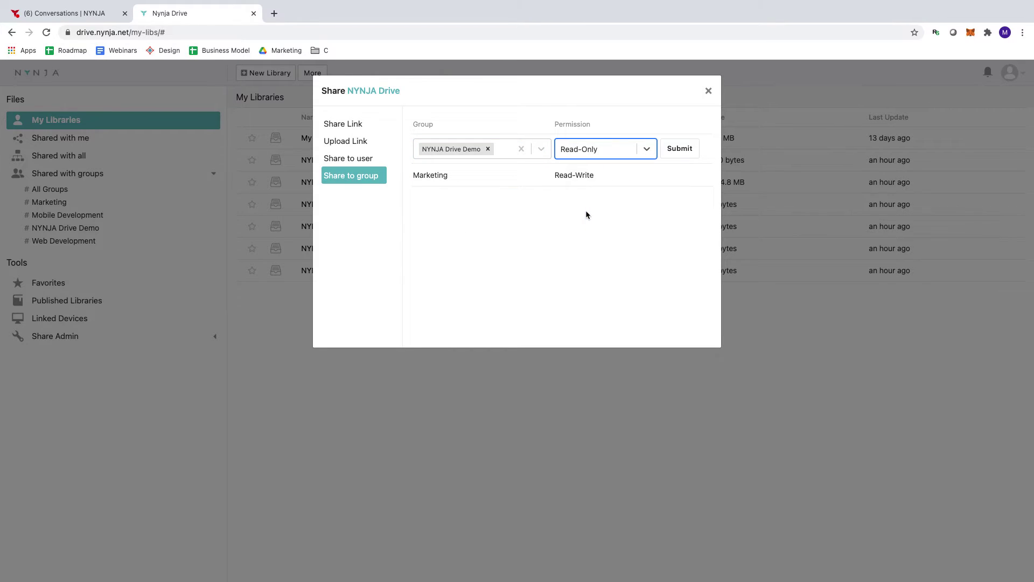
pyautogui.click(673, 153)
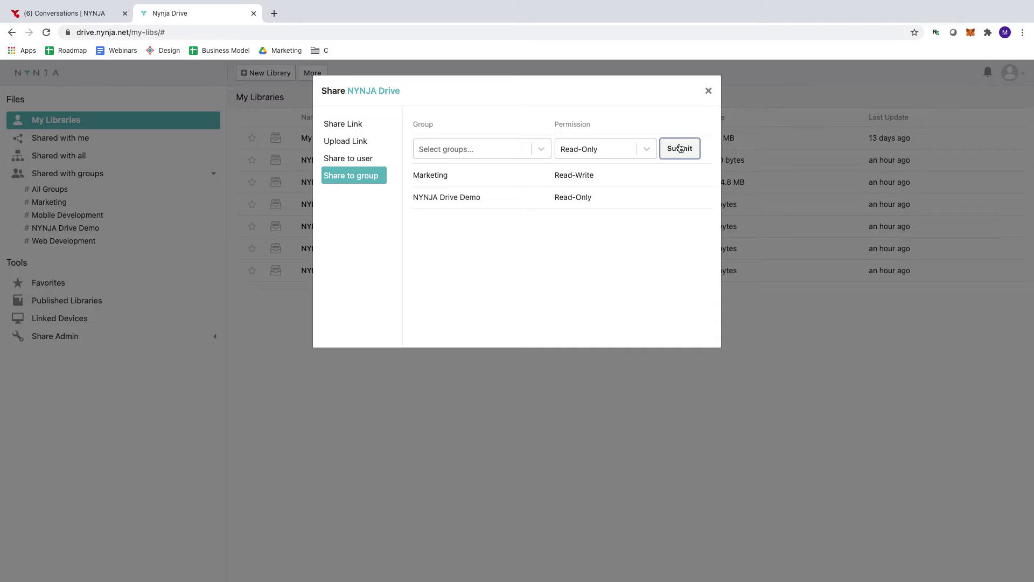
pyautogui.click(708, 91)
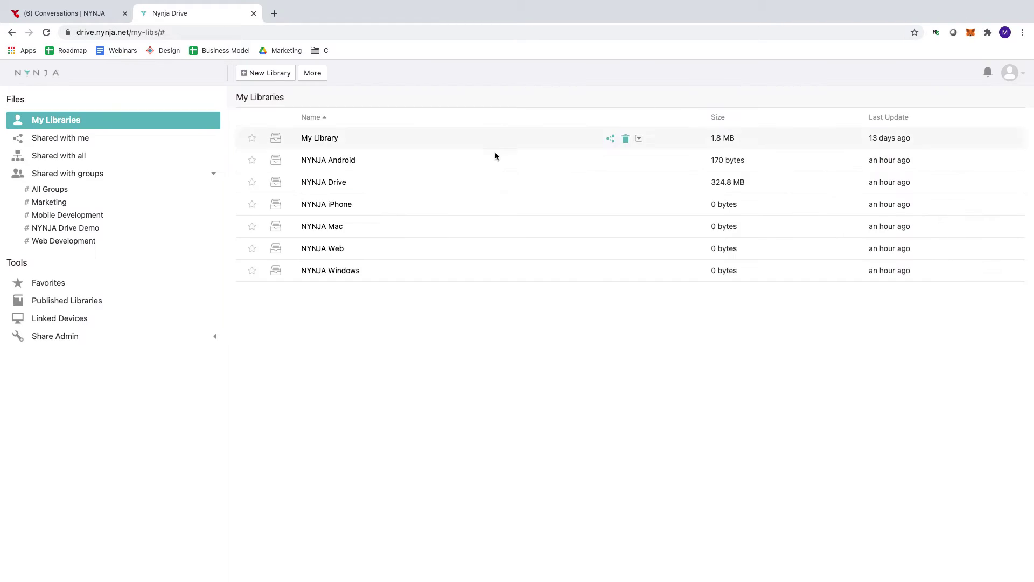
# Open the NYNJA Drive Demo group from All Groups and view its list of members.
pyautogui.click(50, 188)
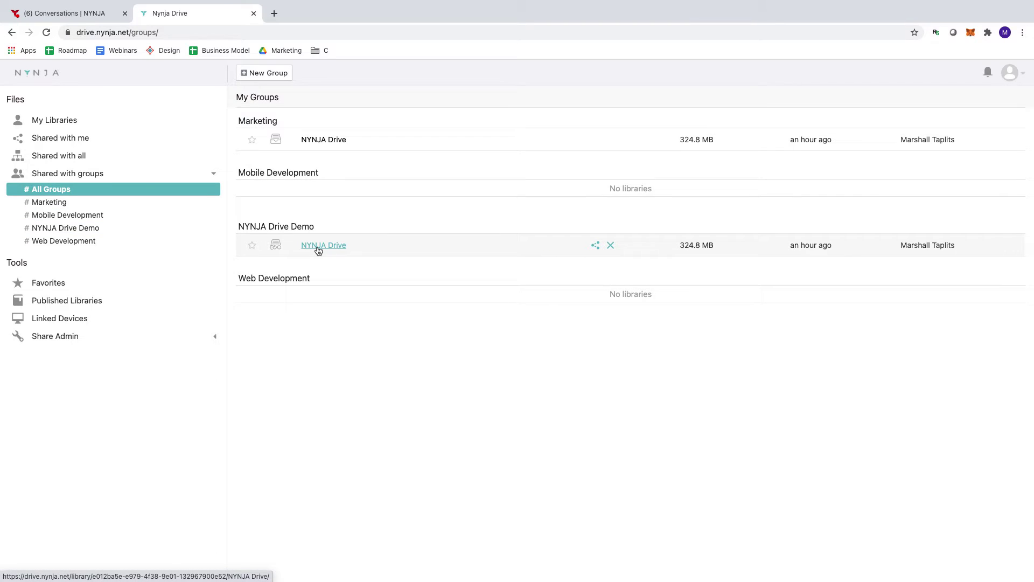
pyautogui.click(253, 230)
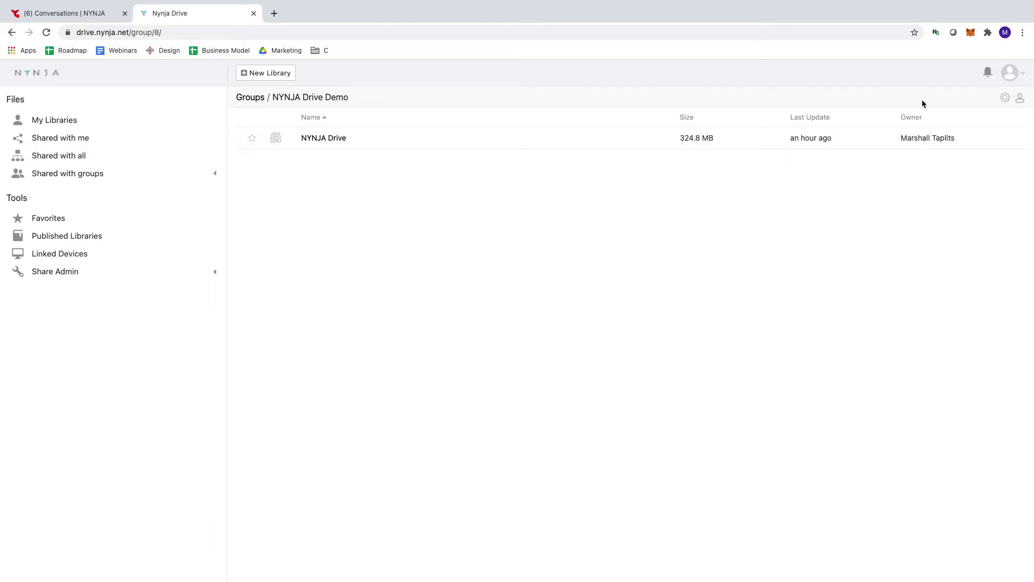
pyautogui.click(1019, 99)
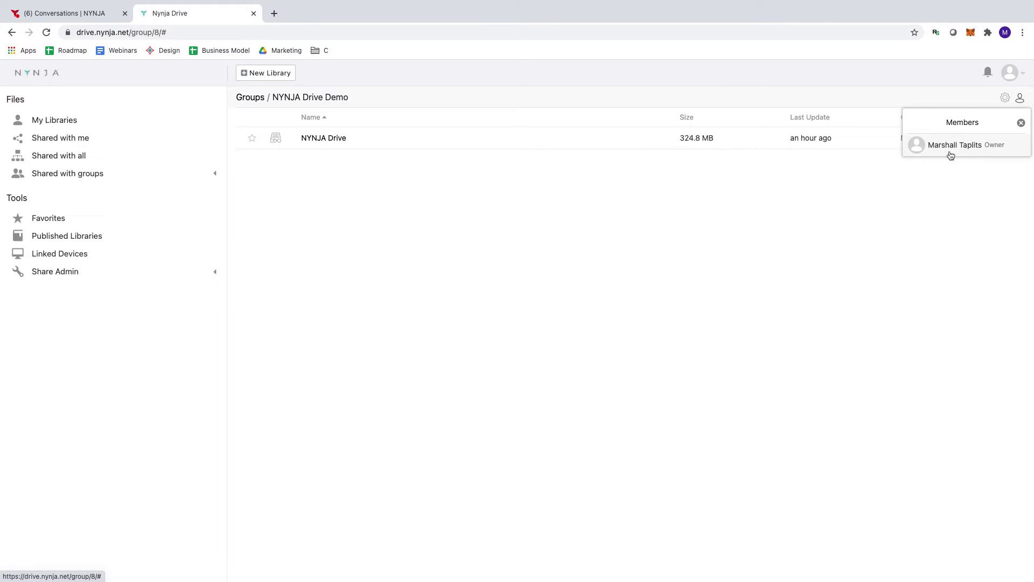
pyautogui.click(1021, 123)
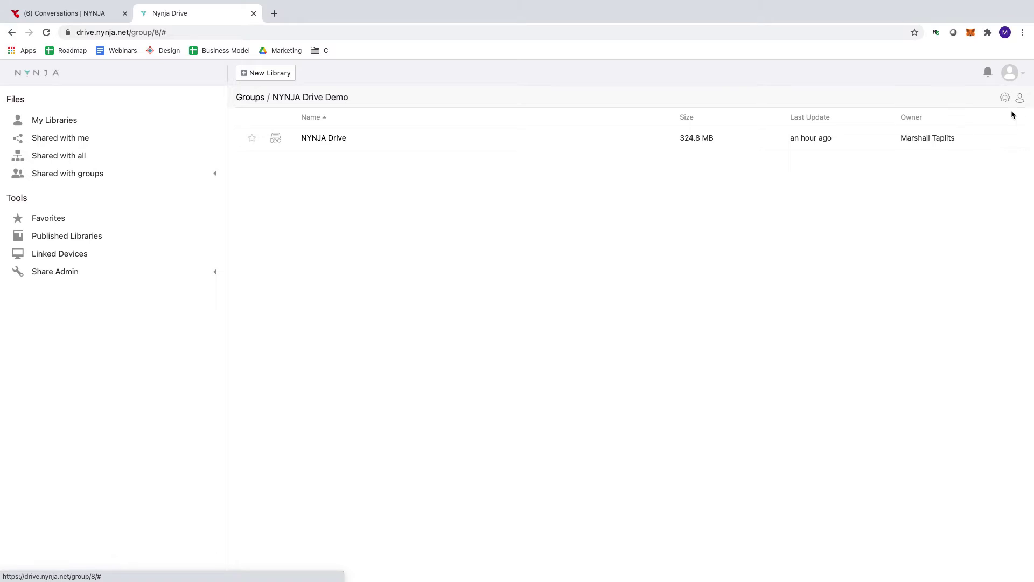
# Search for two users by name in the group's member management and add both to the NYNJA Drive Demo group.
pyautogui.click(1005, 100)
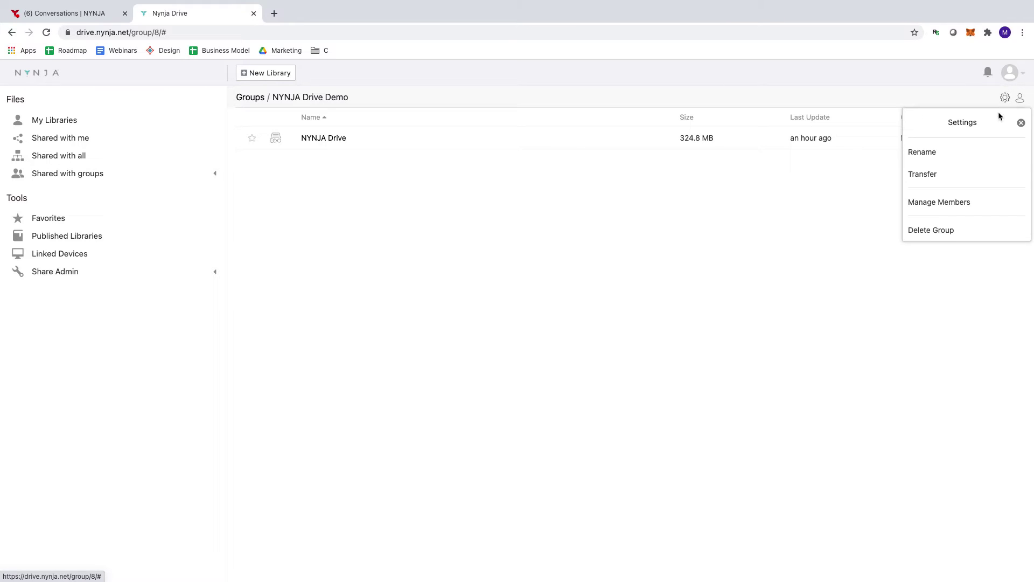
pyautogui.click(967, 203)
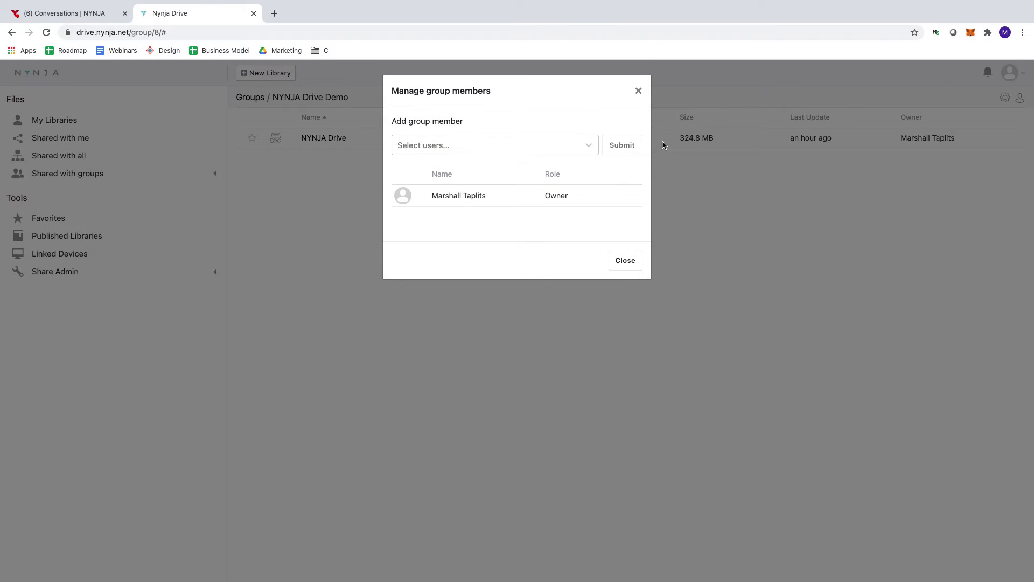
pyautogui.click(546, 150)
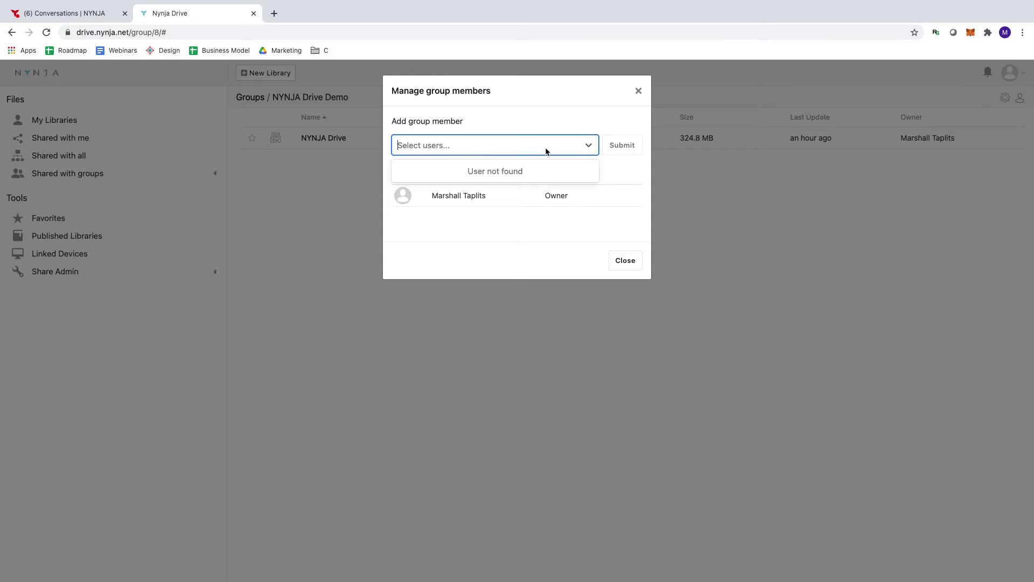
pyautogui.write('nik')
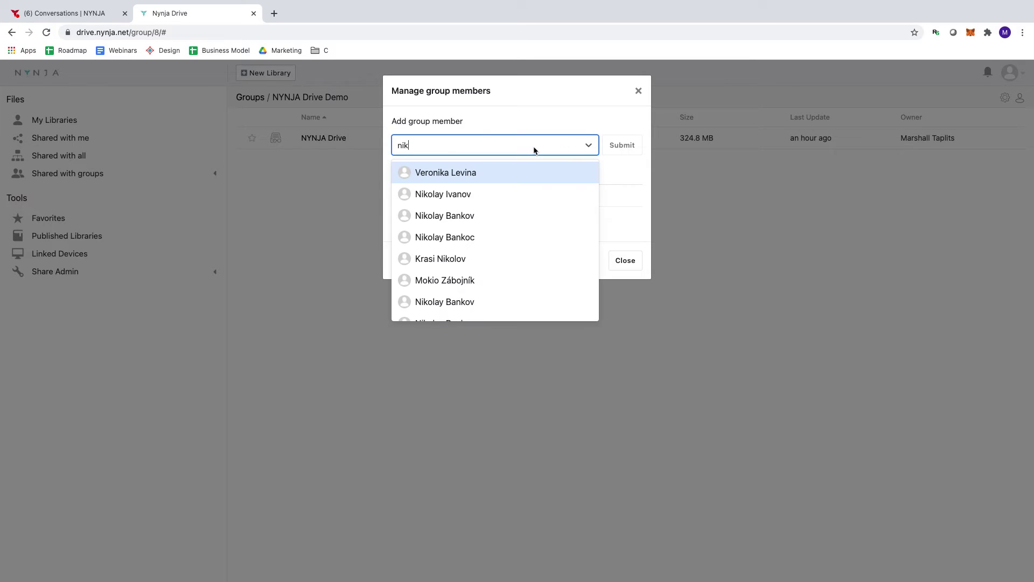
pyautogui.click(468, 194)
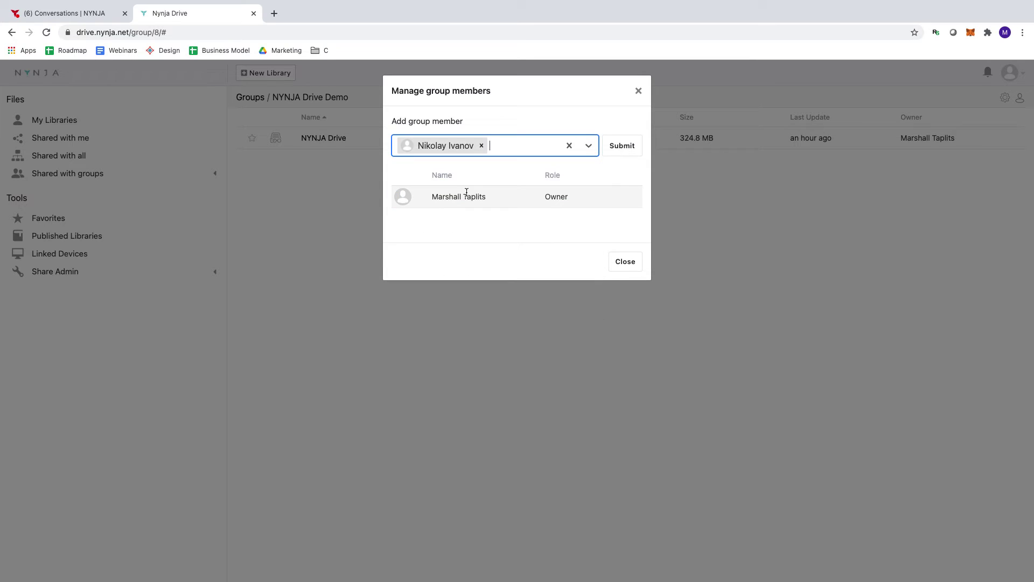
pyautogui.write('jr')
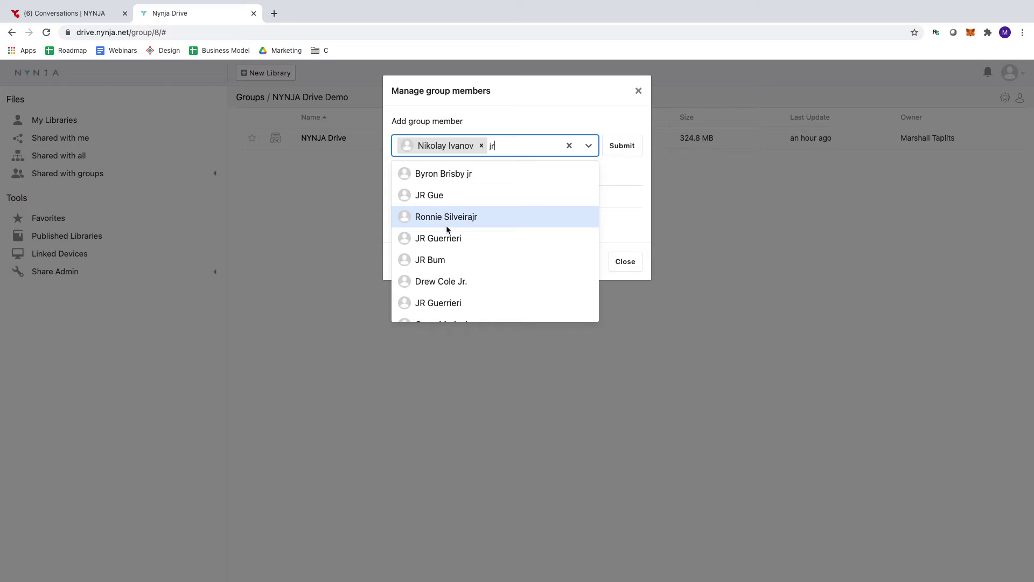
pyautogui.click(446, 237)
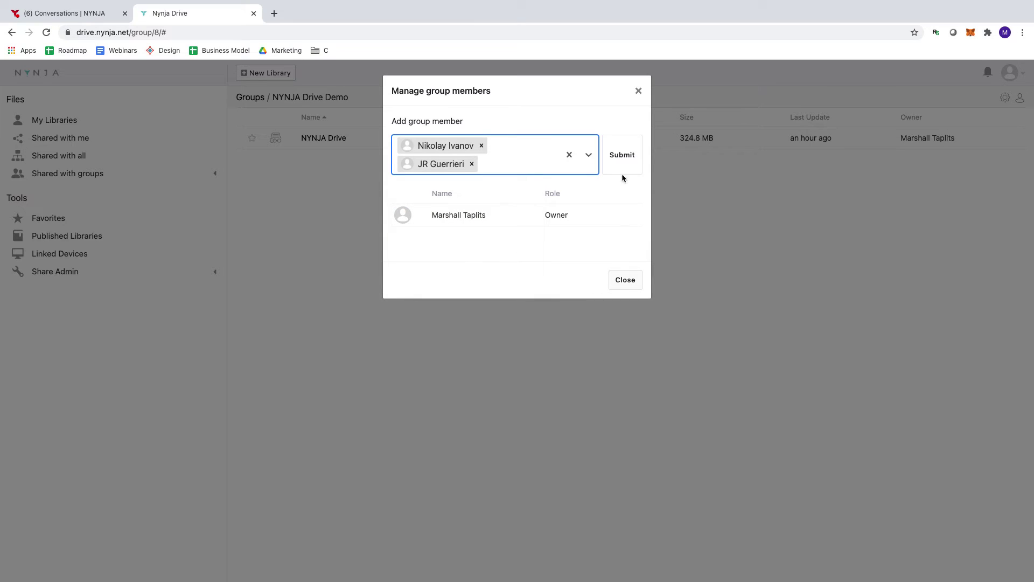
pyautogui.click(619, 154)
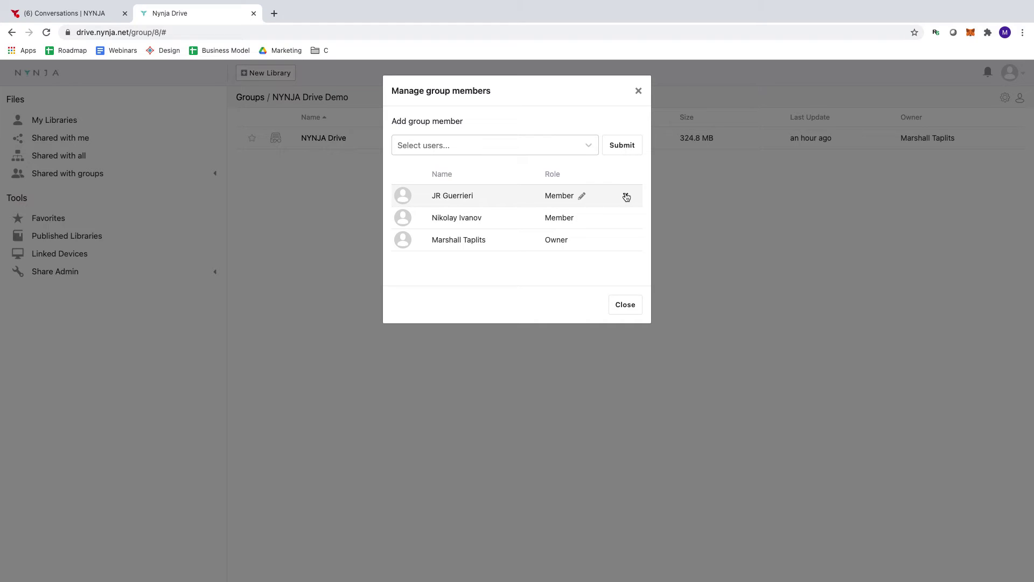
# View the role options for the second listed group member and close member management.
pyautogui.click(582, 219)
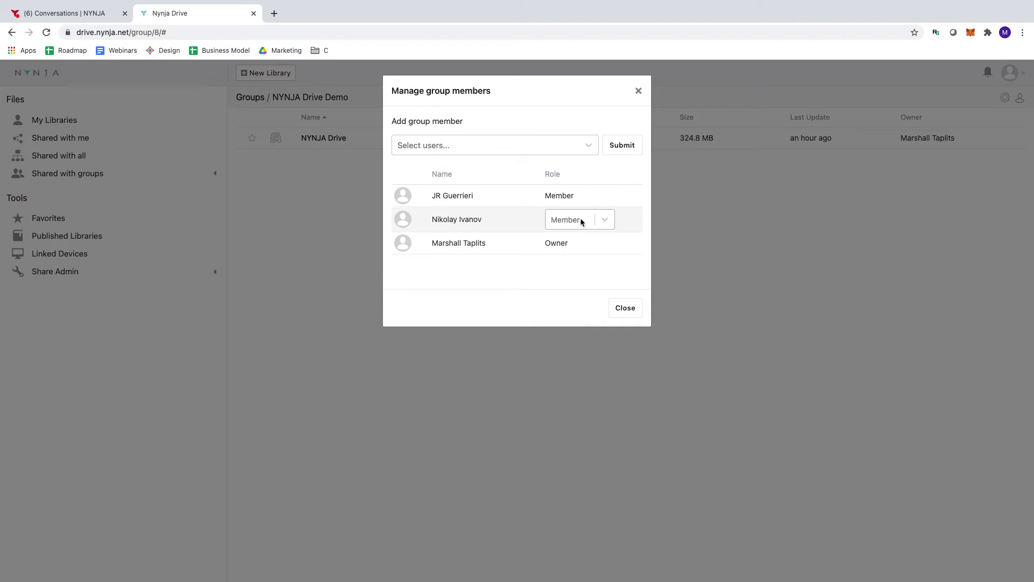
pyautogui.click(605, 220)
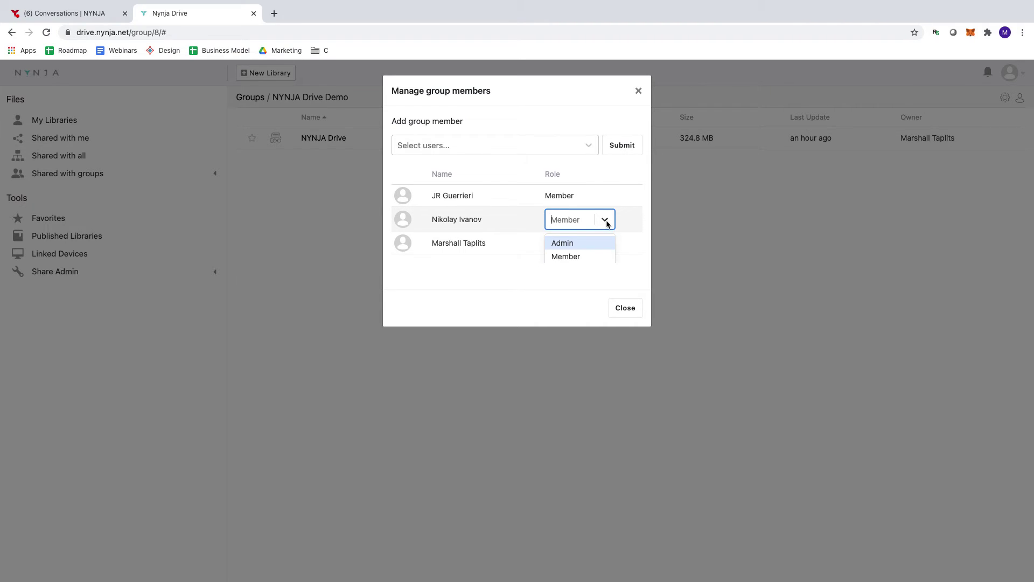
pyautogui.click(605, 221)
pyautogui.click(624, 307)
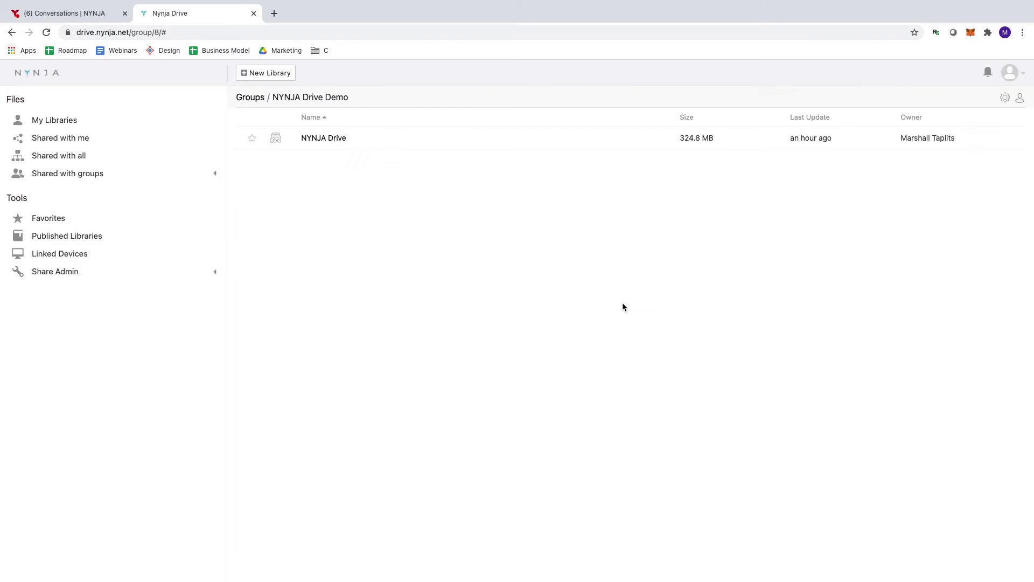
# View the member list of the NYNJA Drive Demo group and expand the list of shared groups.
pyautogui.click(1020, 99)
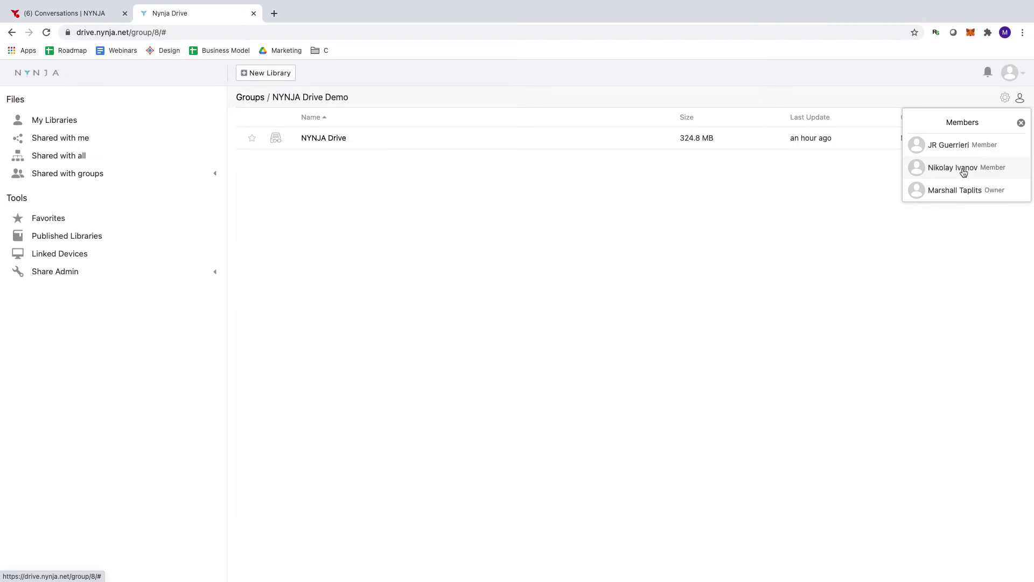
pyautogui.click(840, 189)
pyautogui.click(173, 176)
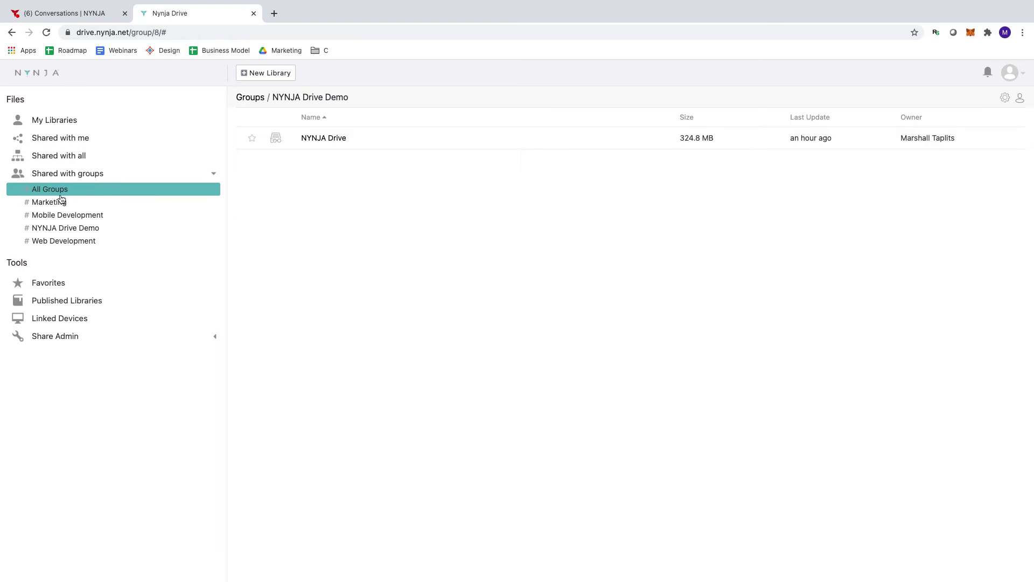
# Open the NYNJA Drive Demo group, search for a new owner by name in its Transfer Group dialog, and close it without submitting.
pyautogui.click(56, 232)
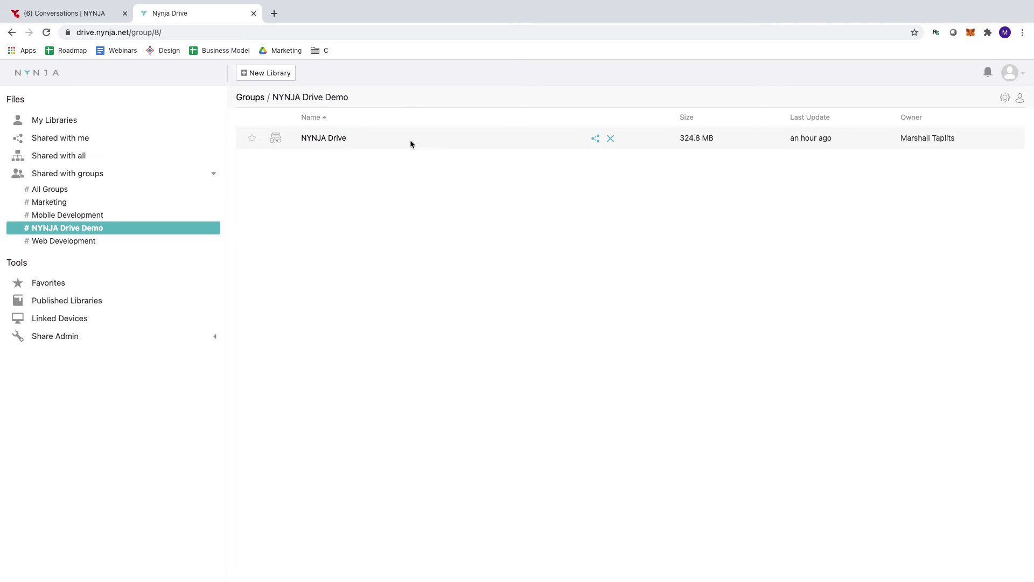
pyautogui.click(1005, 98)
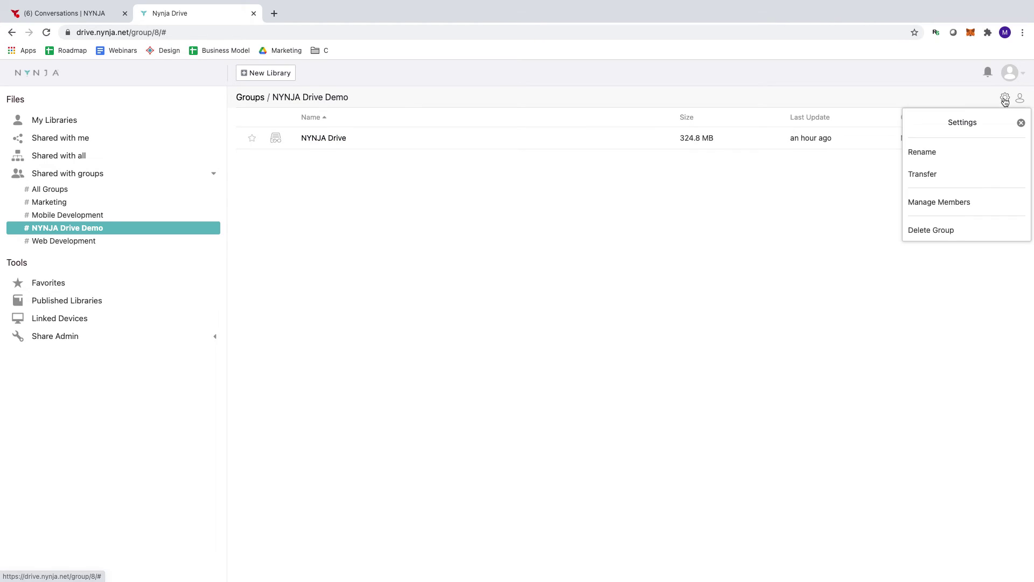
pyautogui.click(936, 175)
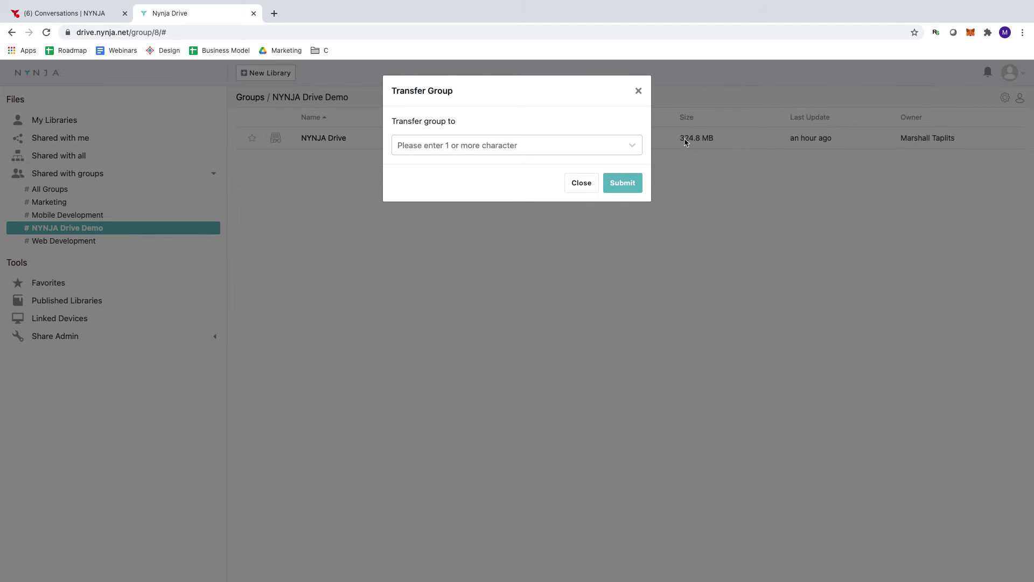
pyautogui.click(632, 147)
pyautogui.write('jr')
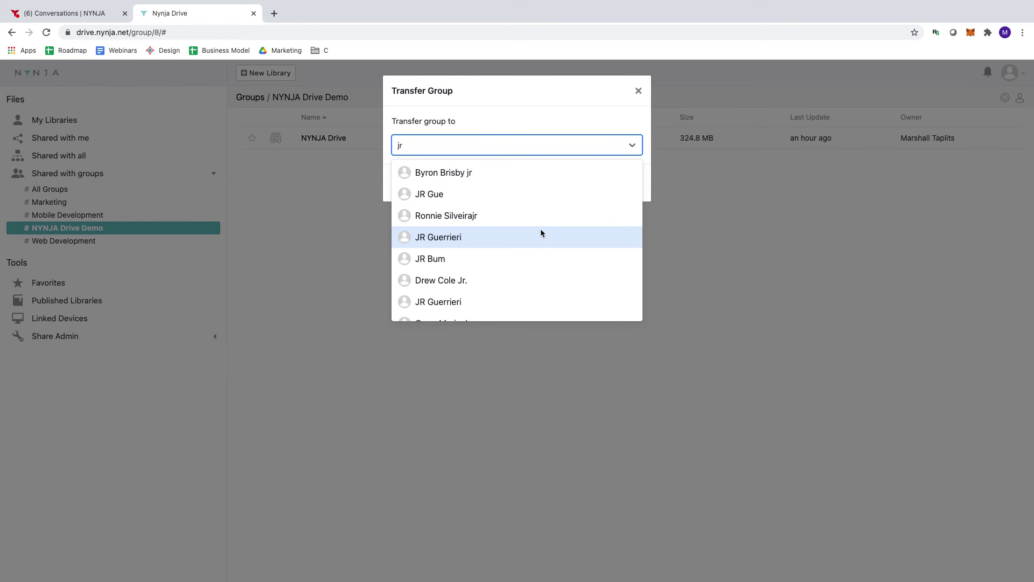
pyautogui.click(603, 103)
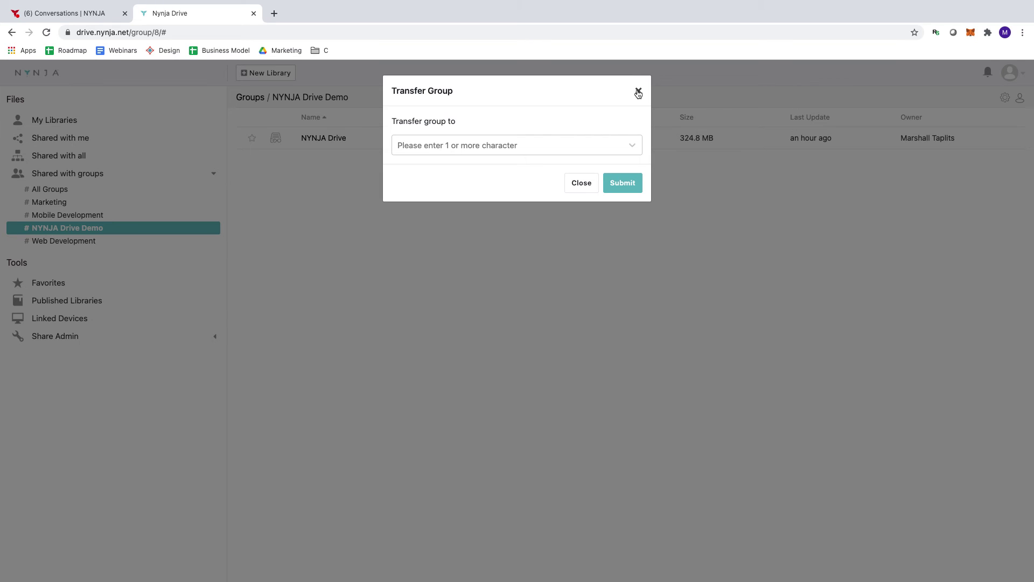
pyautogui.click(638, 92)
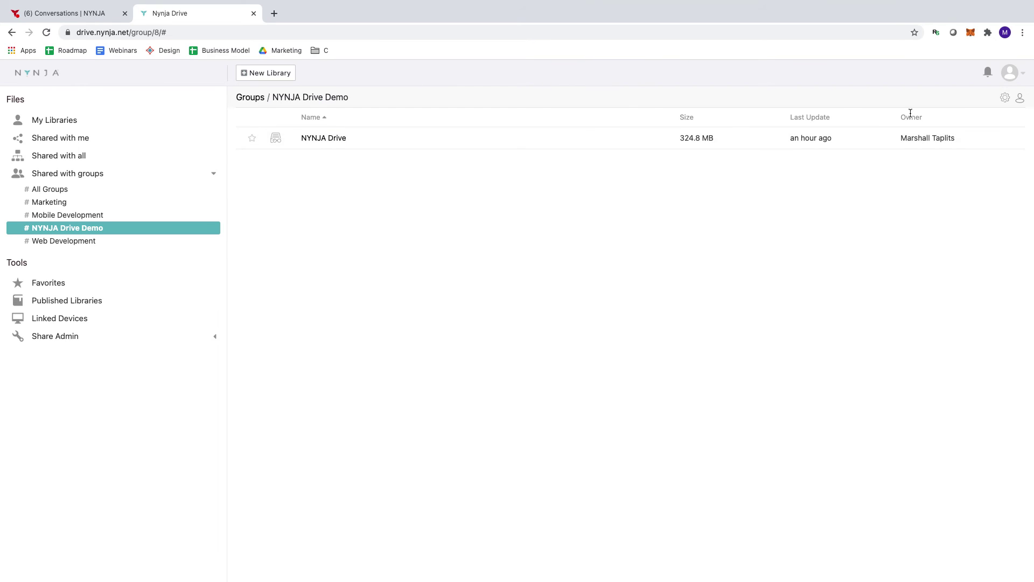
# View the settings options of the NYNJA Drive Demo group, including Delete Group, and return to the All Groups overview.
pyautogui.click(1005, 98)
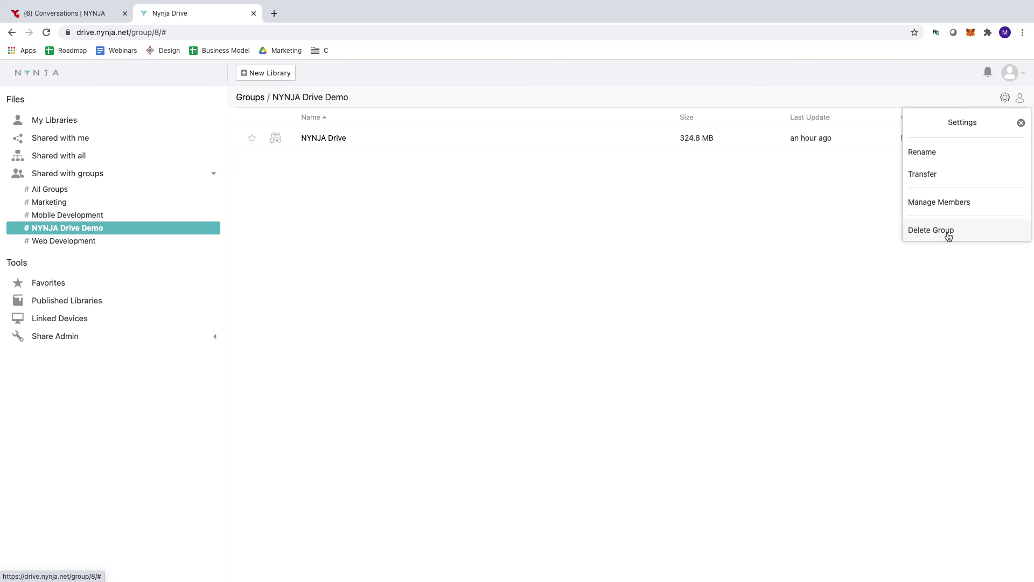
pyautogui.click(771, 201)
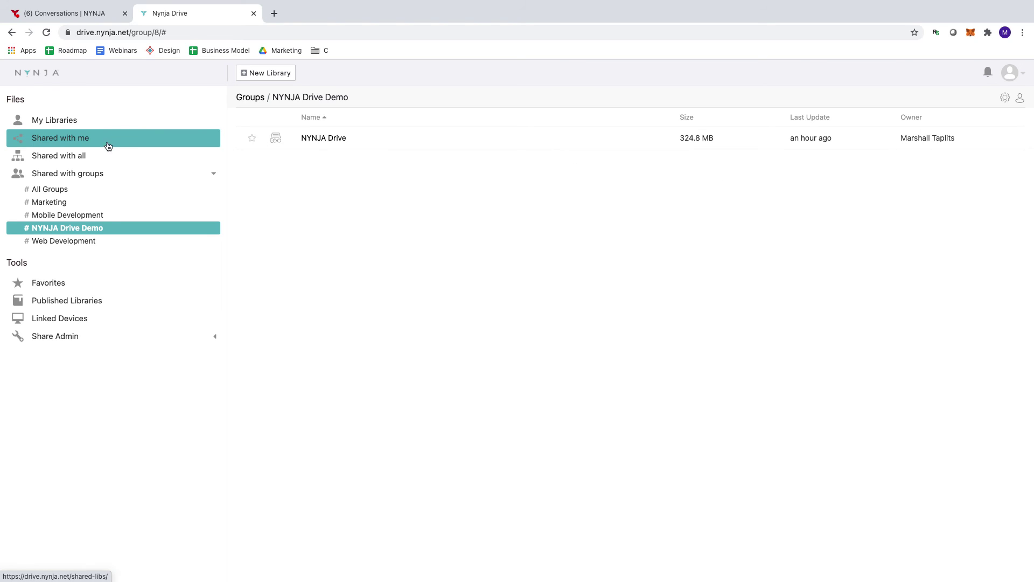
pyautogui.click(60, 192)
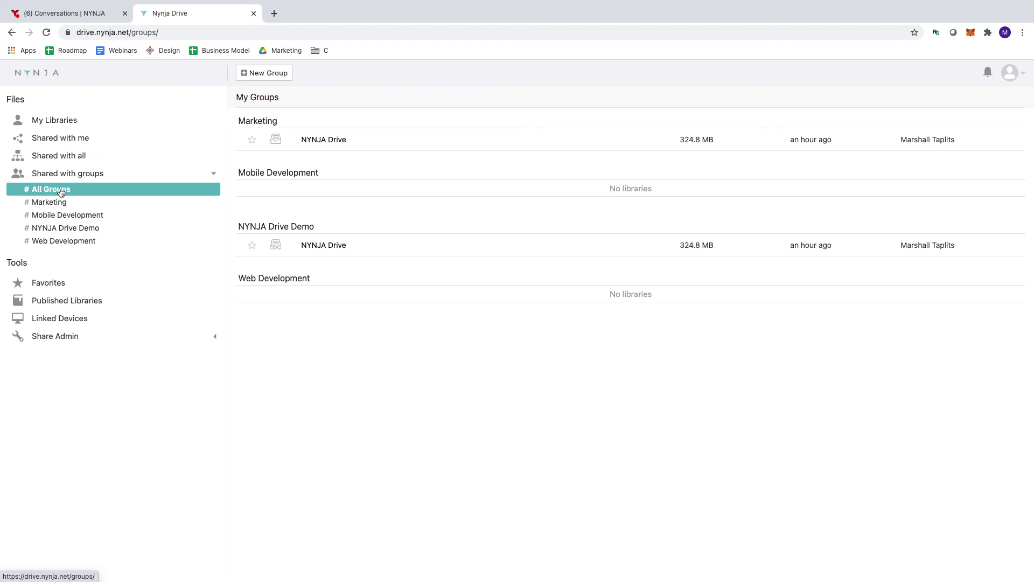